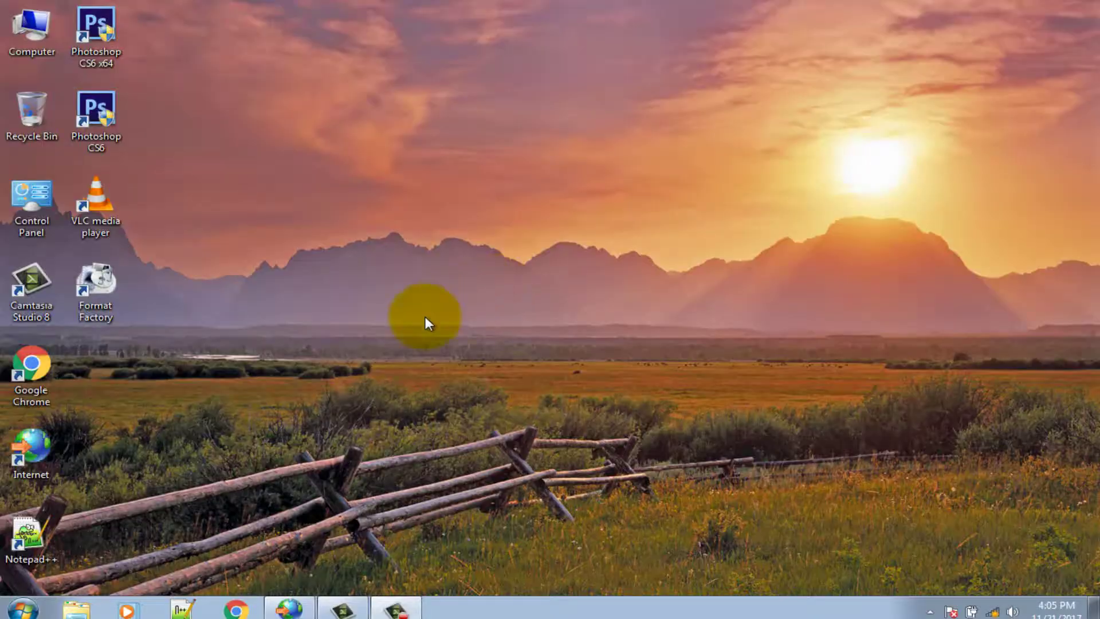
- Search the Start menu for 'snipping tool' and launch Snipping Tool
left_click(21, 608)
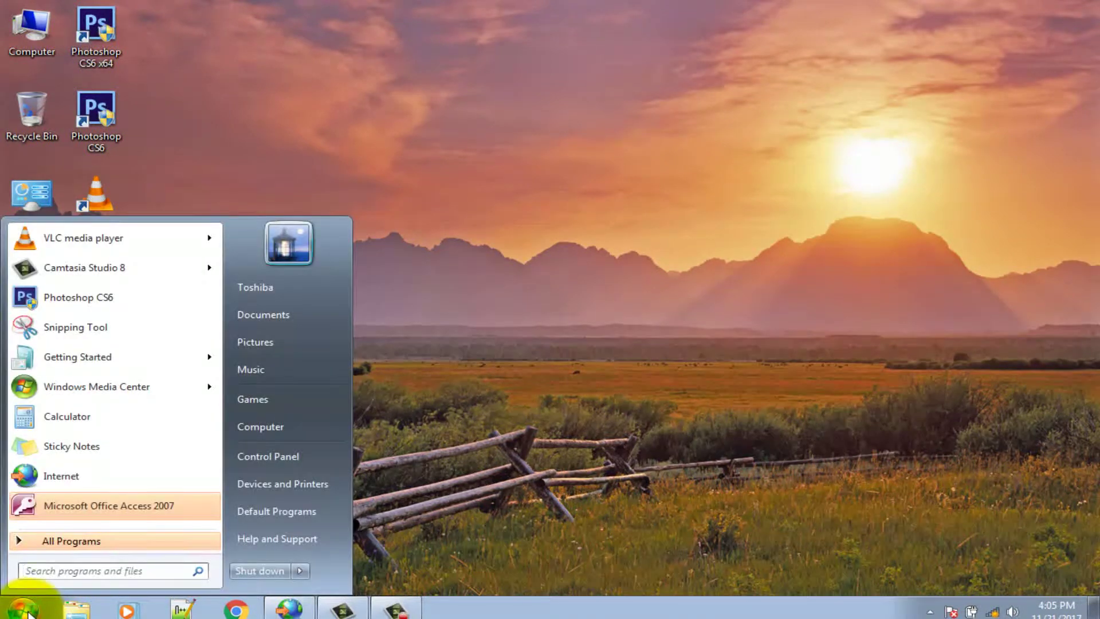
left_click(90, 571)
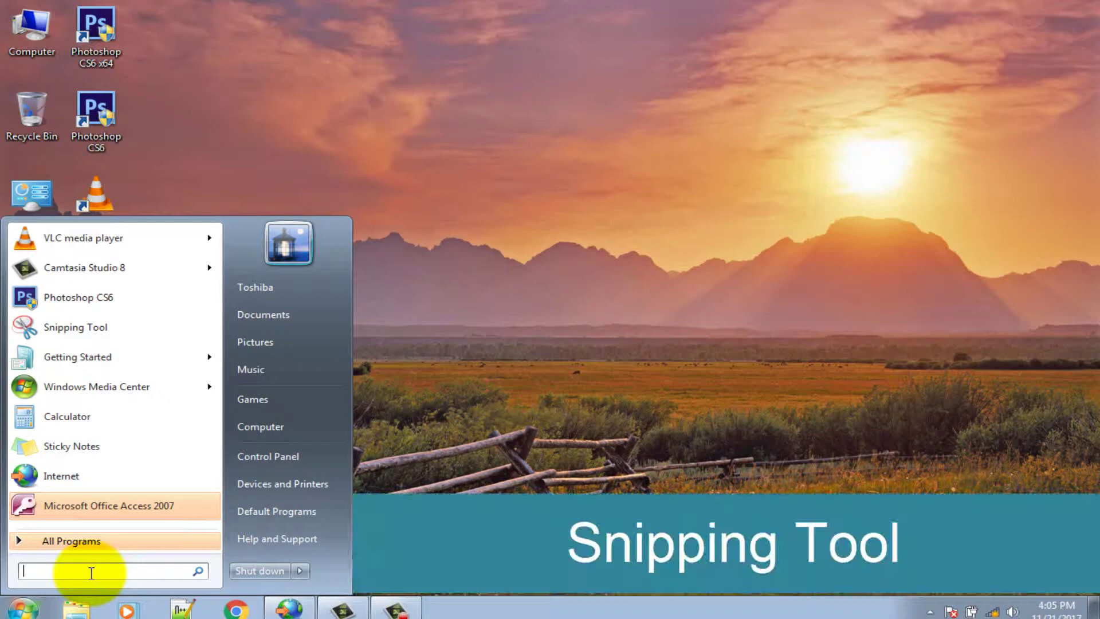
type("snipping tool")
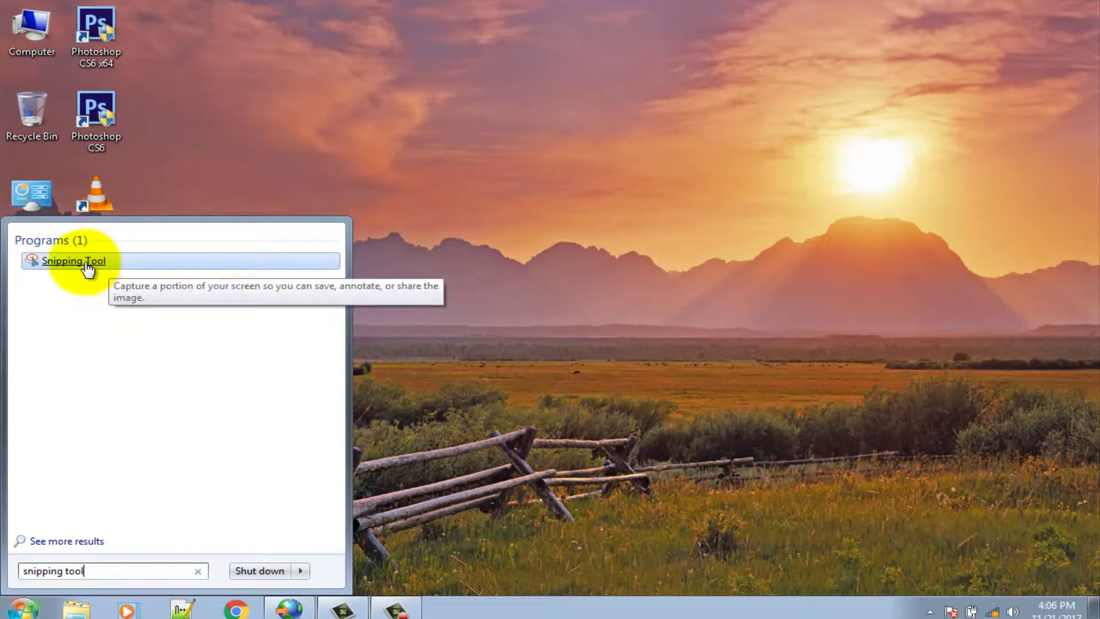
left_click(87, 263)
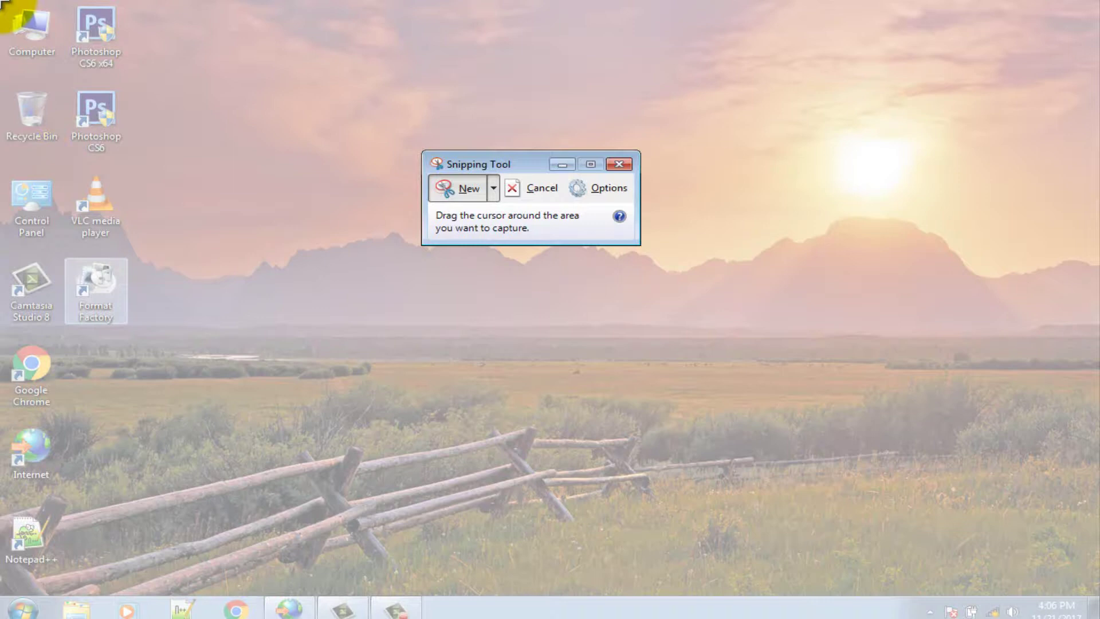
- Drag a capture rectangle from the top-left to the bottom-right corner of the desktop
mouse_move(3, 4)
left_mouse_down()
mouse_move(197, 289)
mouse_move(1072, 469)
mouse_move(1095, 489)
mouse_move(1099, 617)
left_mouse_up()
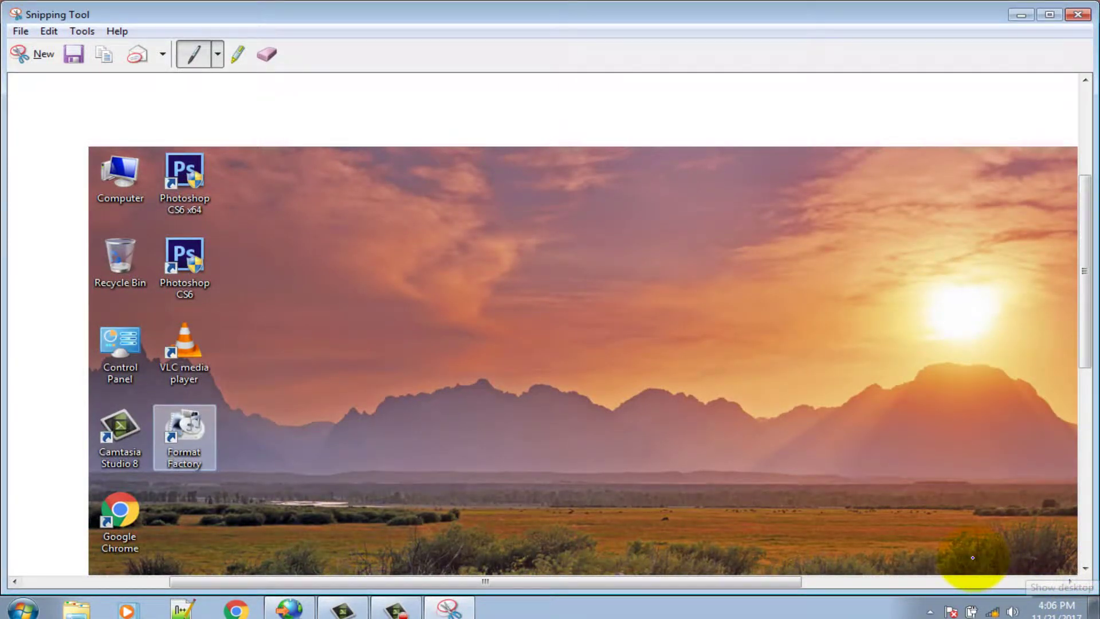
- Look through the pen colour list, close it, and show the File menu
left_click(217, 54)
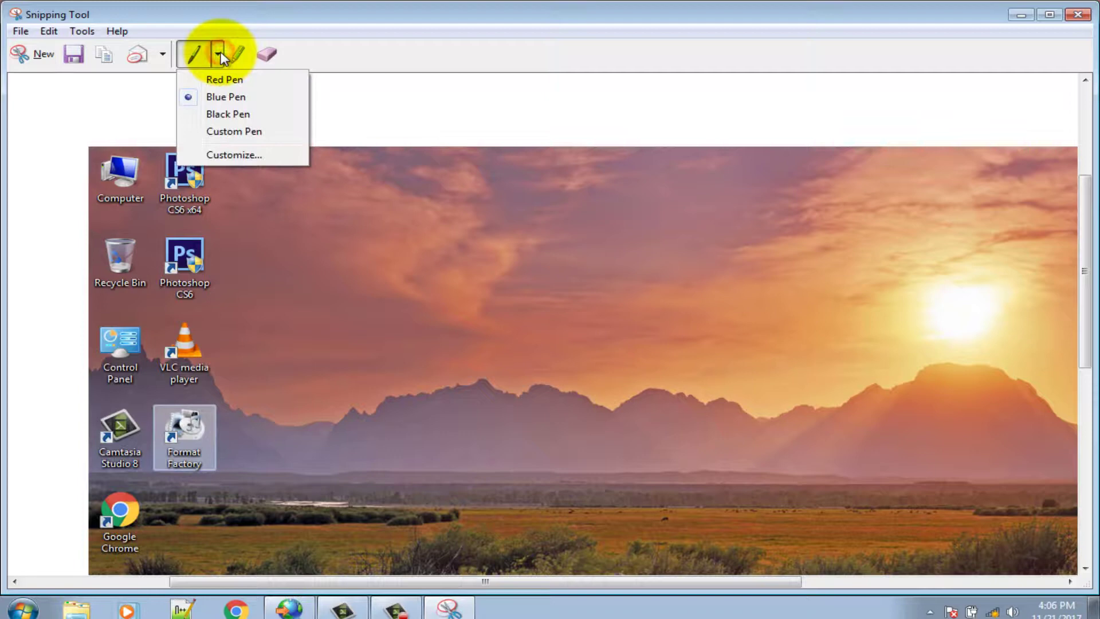
left_click(239, 54)
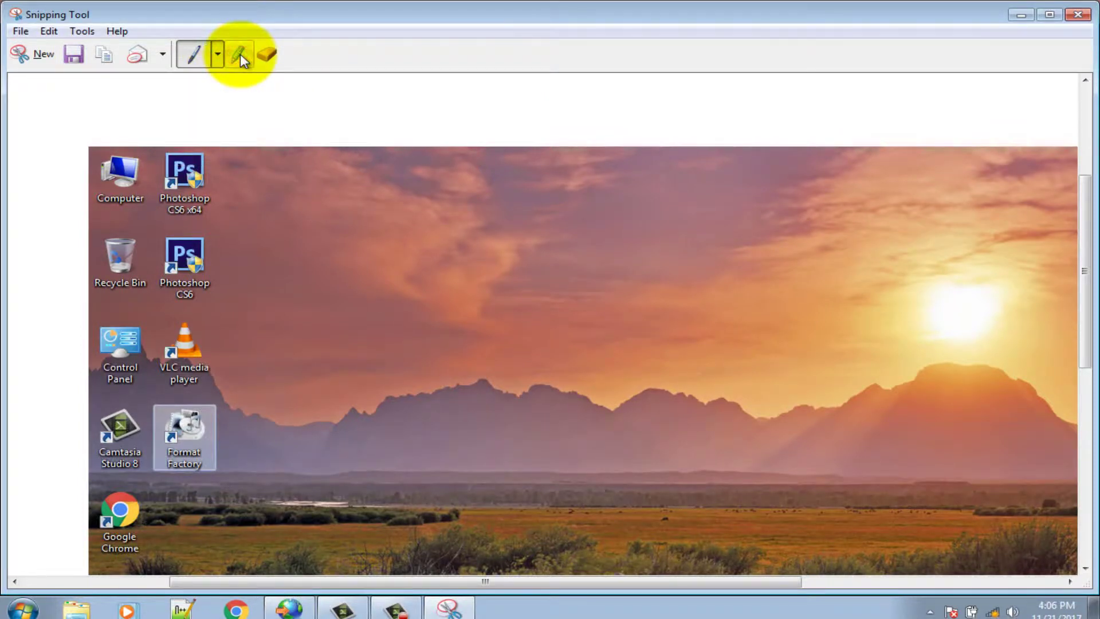
left_click(21, 32)
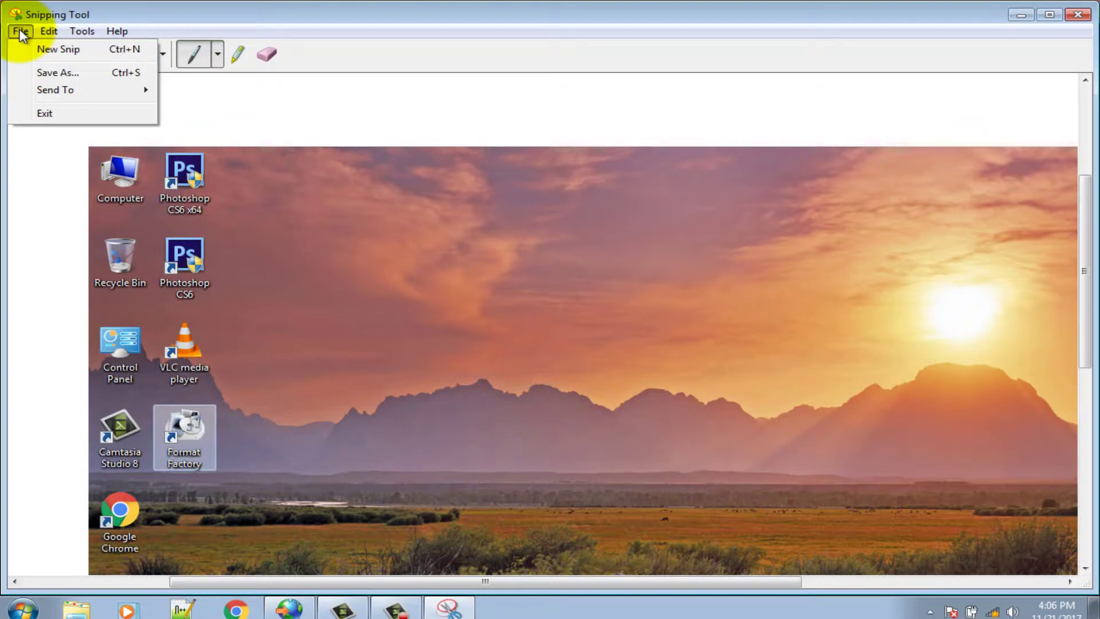
- Save the snip as JPEG 'test' in Pictures, close Snipping Tool, and open Windows Explorer
left_click(57, 72)
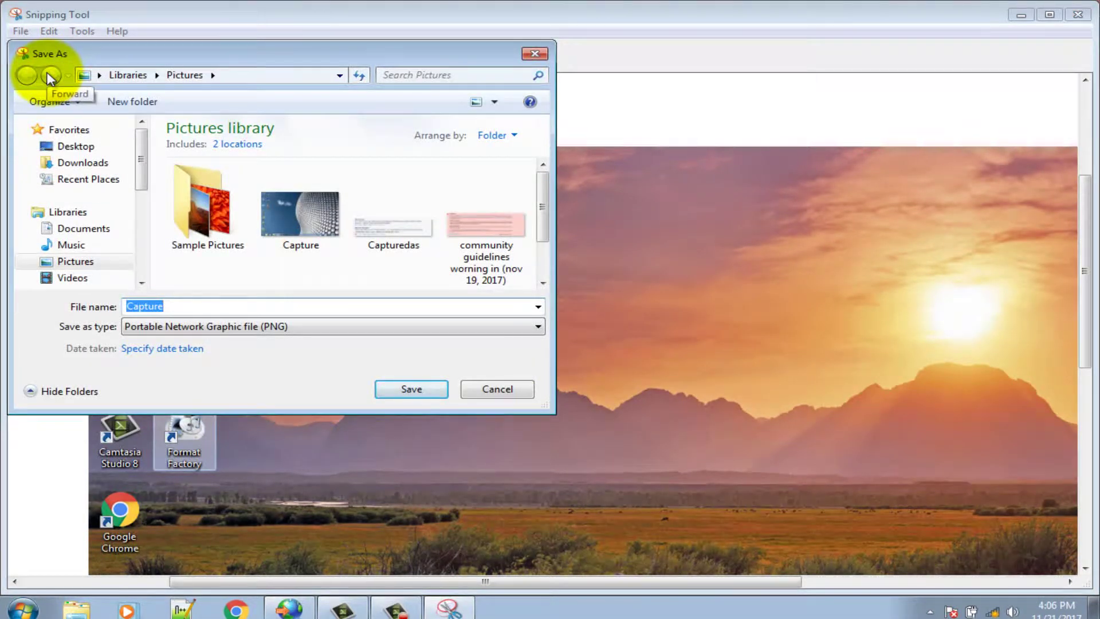
left_click(75, 261)
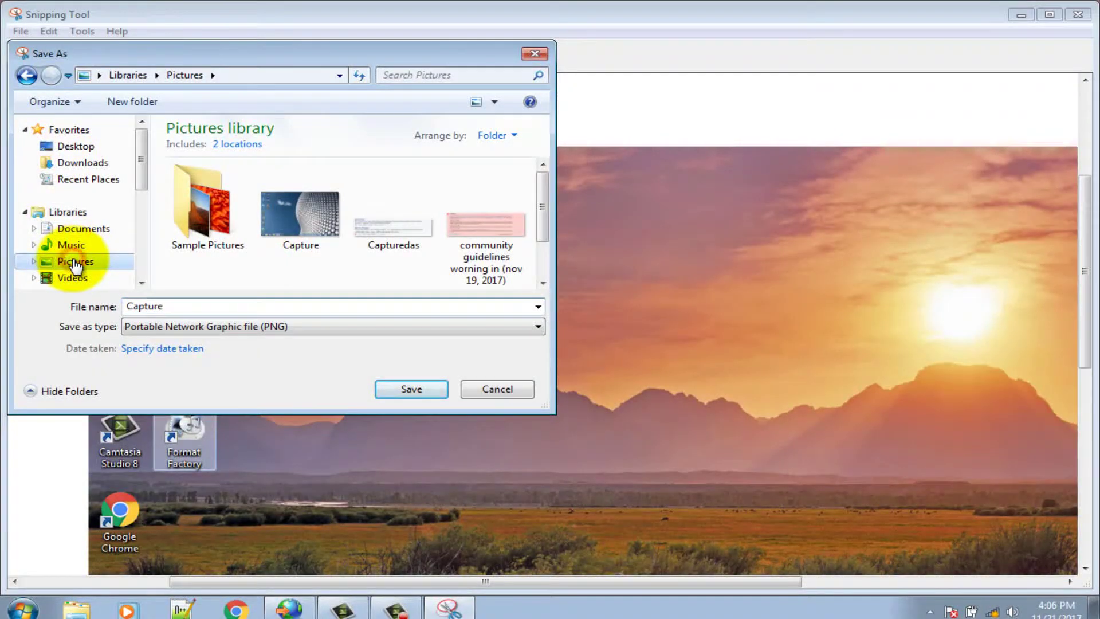
left_click(206, 306)
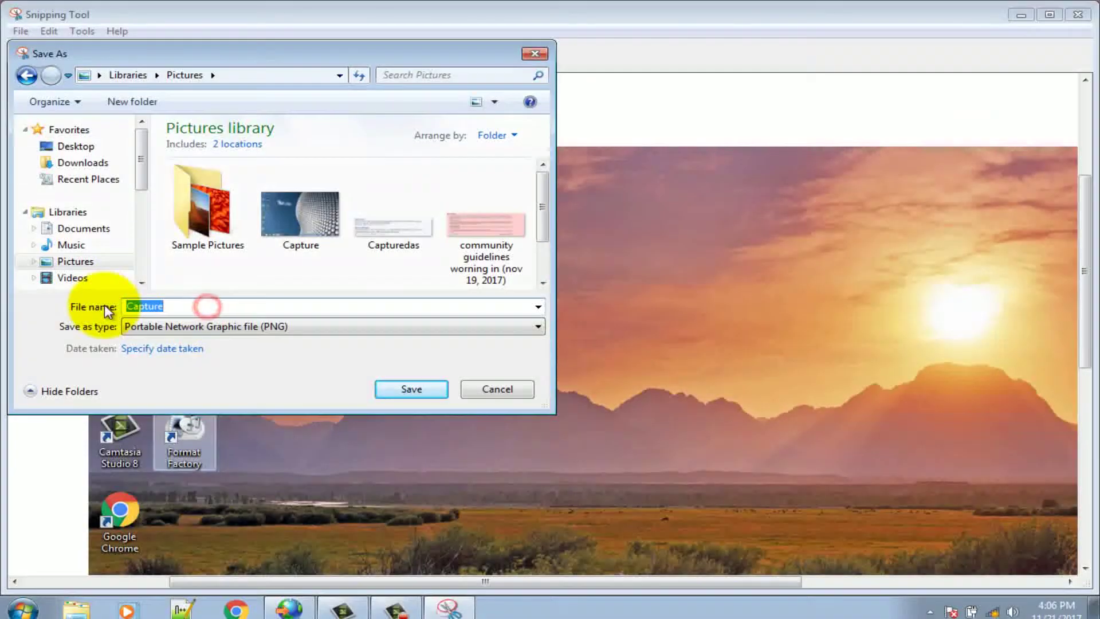
type("test")
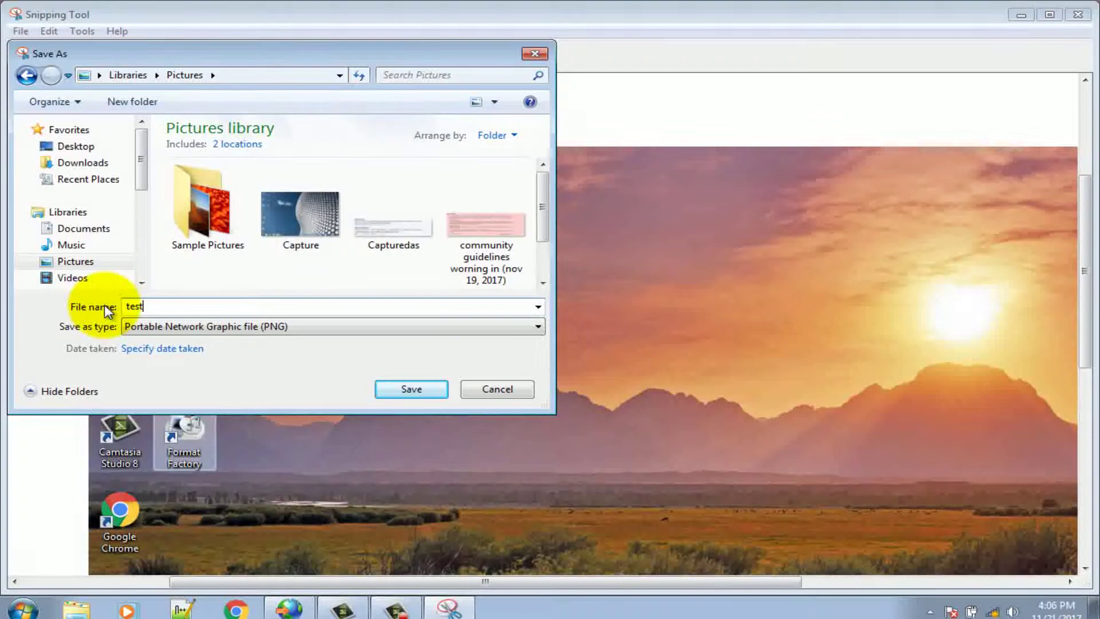
left_click(136, 326)
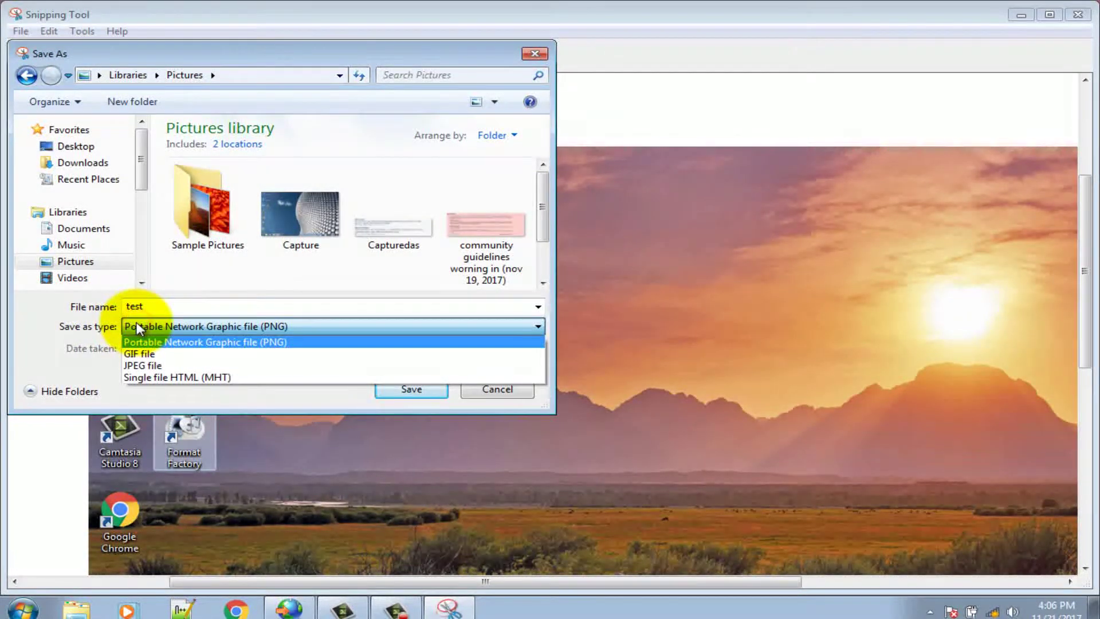
left_click(140, 364)
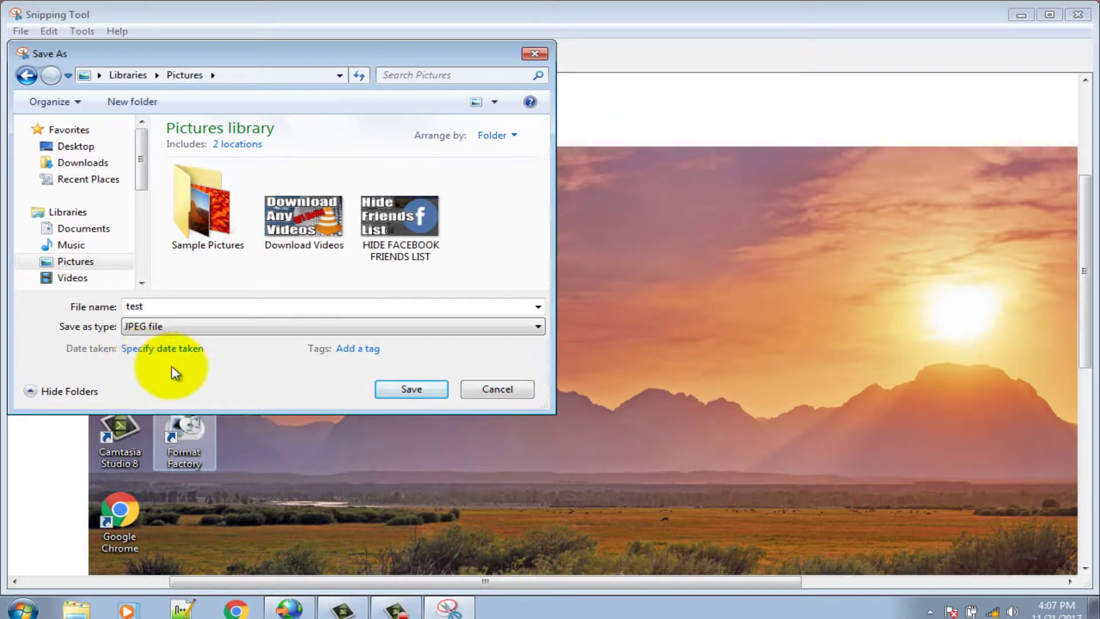
left_click(412, 389)
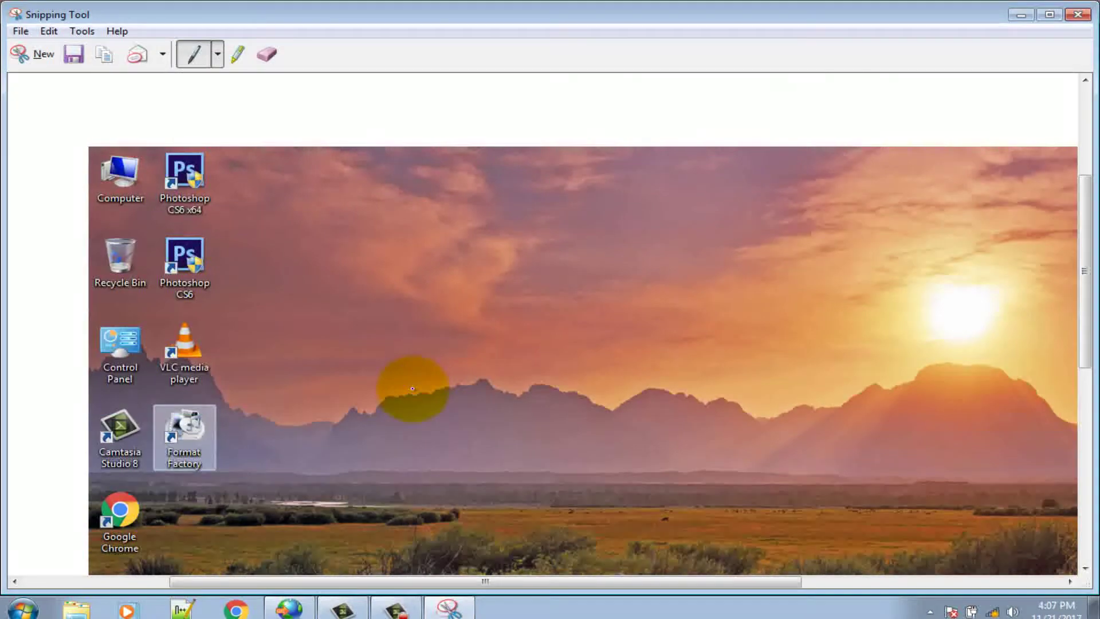
left_click(1080, 14)
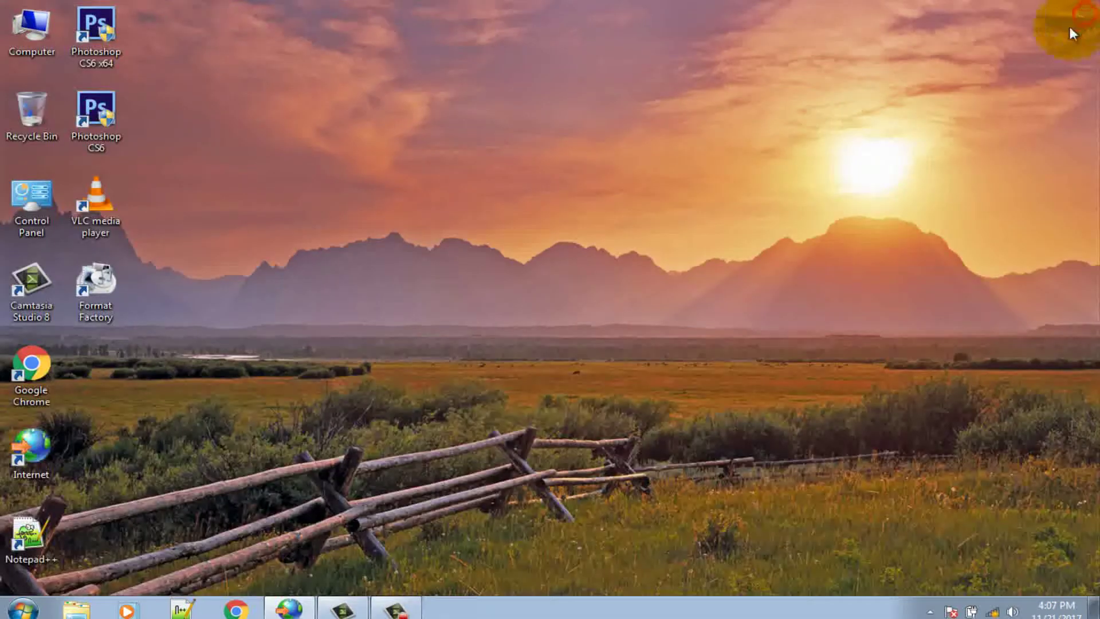
left_click(86, 611)
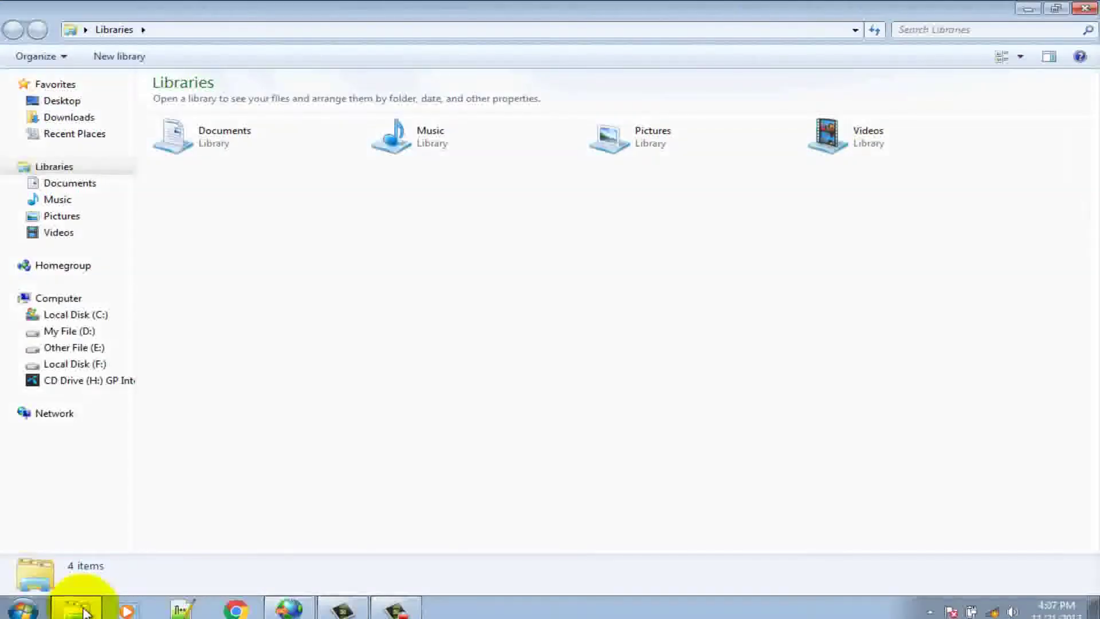
- Preview the 'test' JPEG in the Pictures library from its right-click menu
left_click(61, 216)
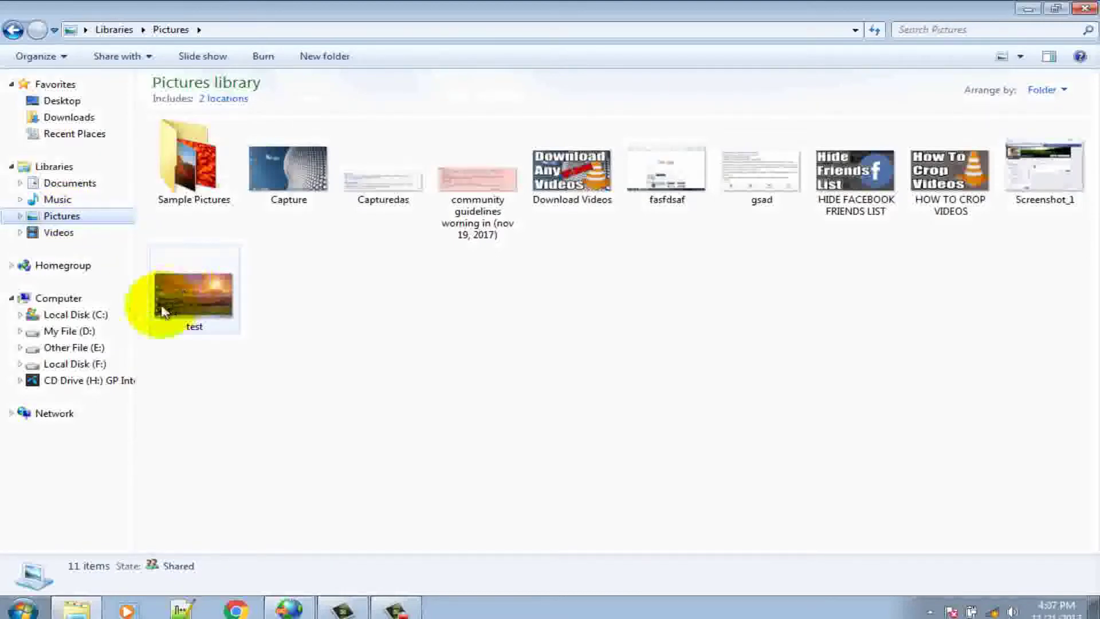
left_click(194, 300)
right_click(193, 299)
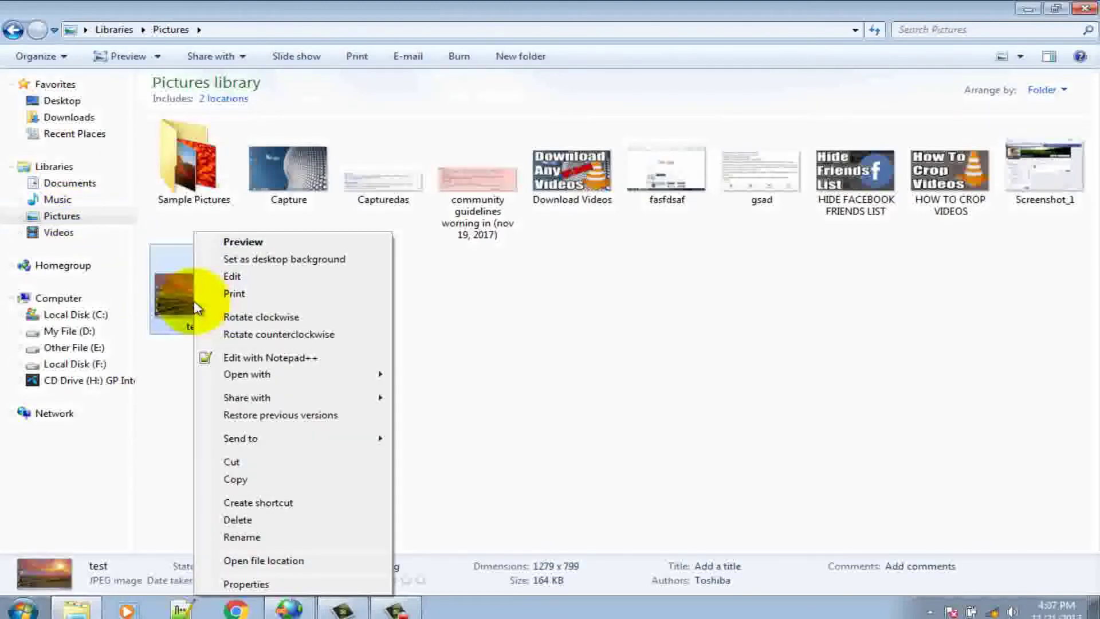
left_click(243, 243)
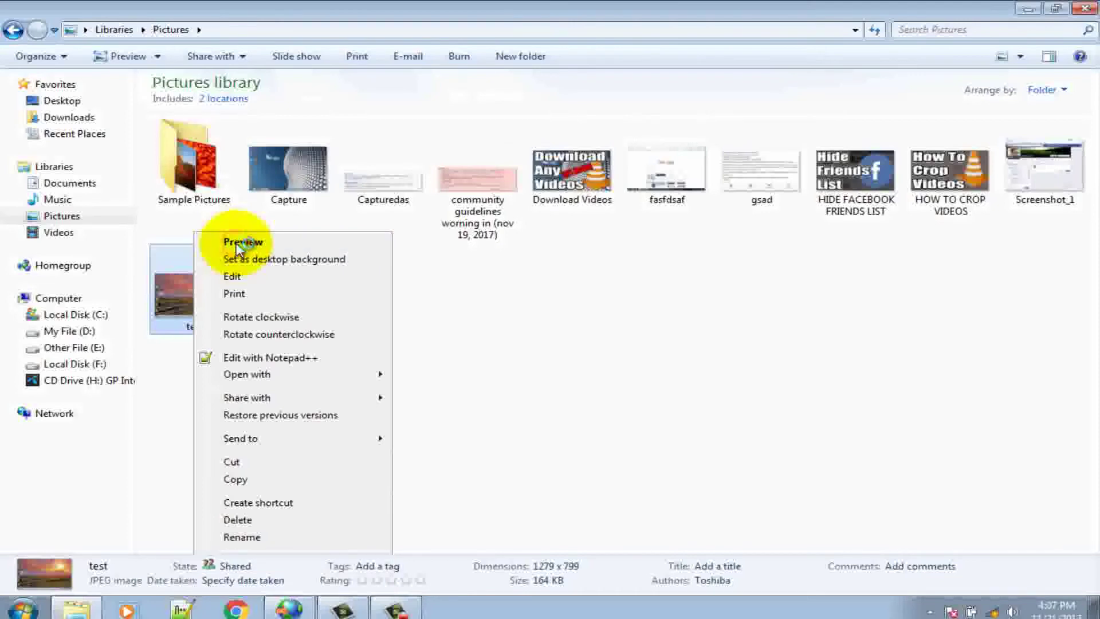